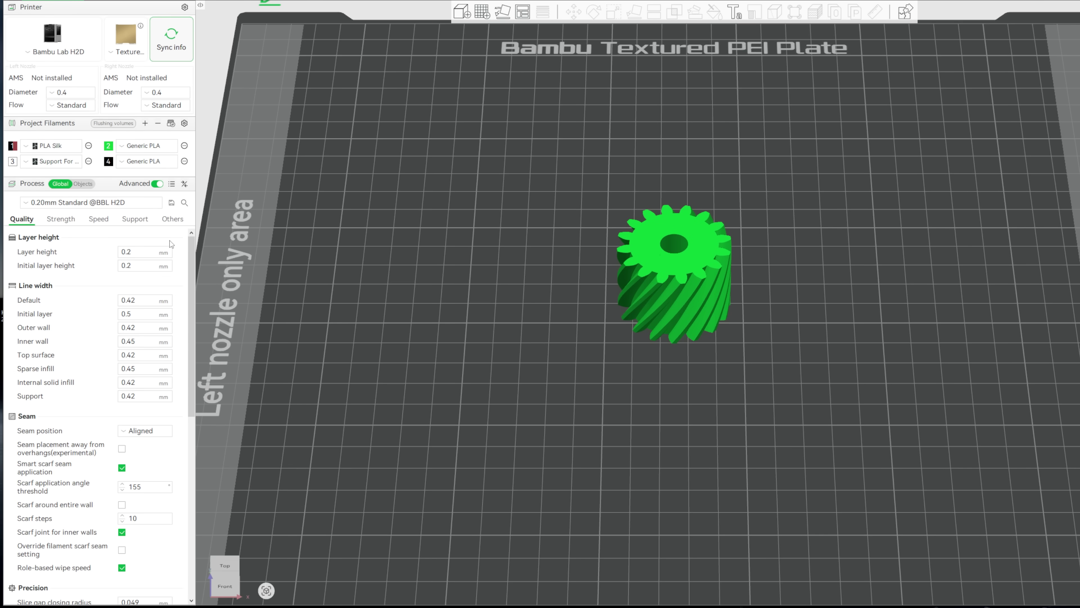
Slice the helical gear with 5 wall loops, 5 bottom shell layers and 100% sparse infill
left_click(65, 220)
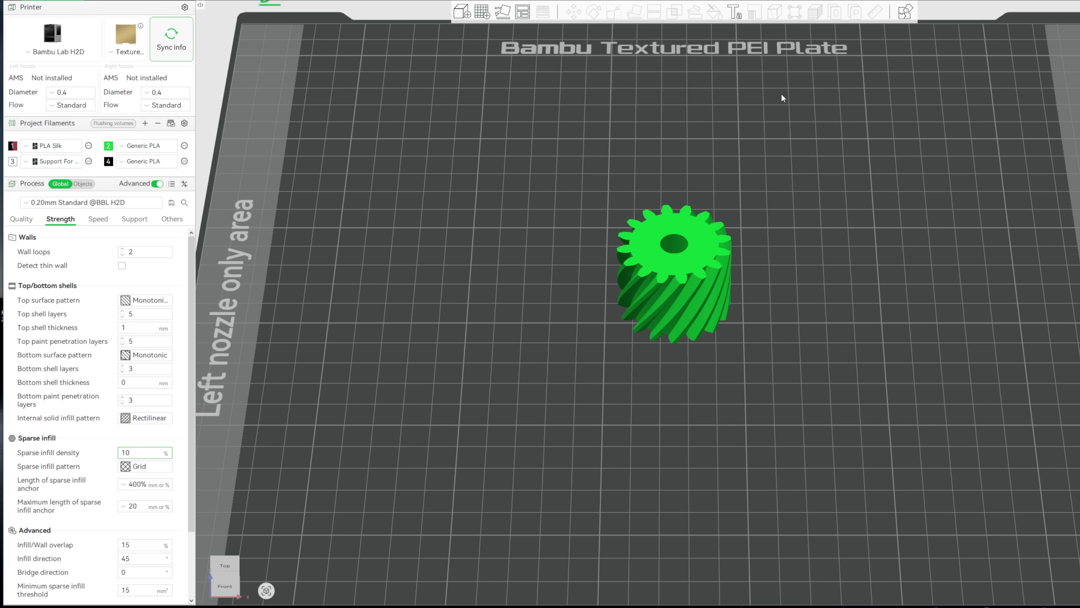
left_click(1029, 8)
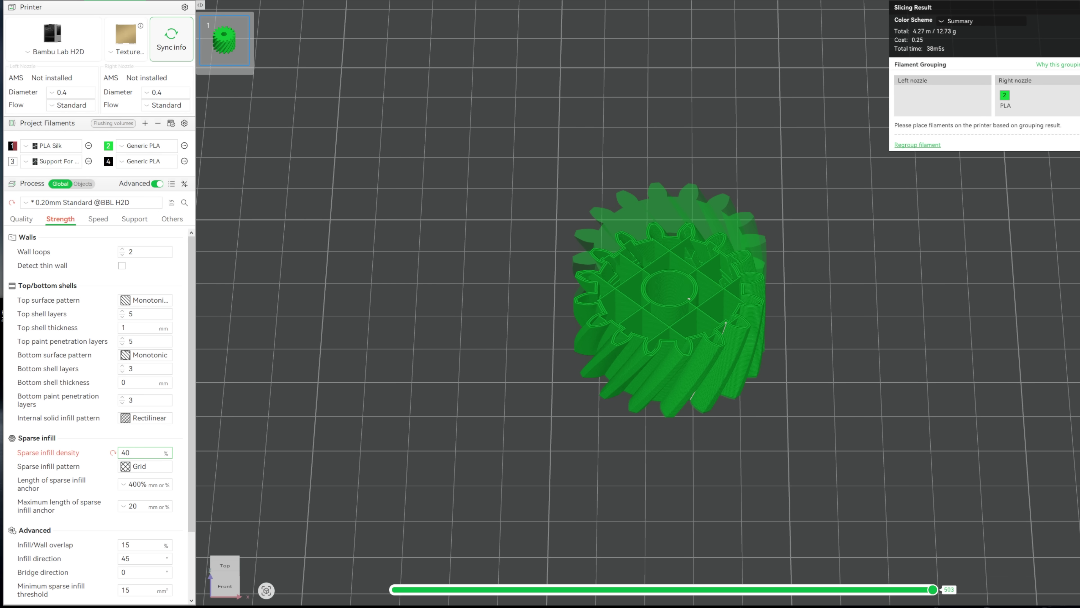
left_click(1051, 5)
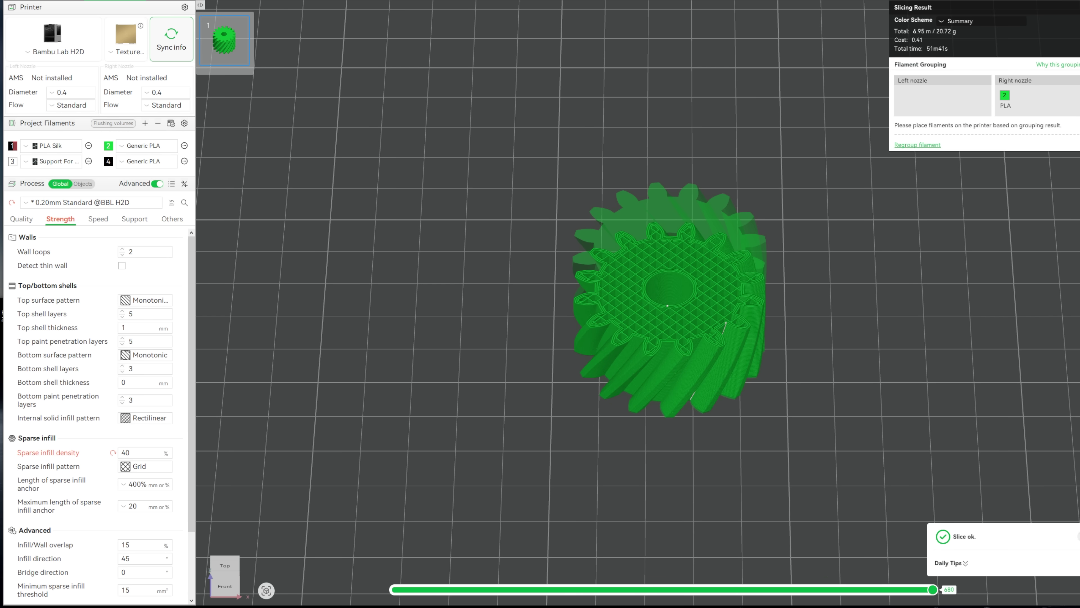
type("100")
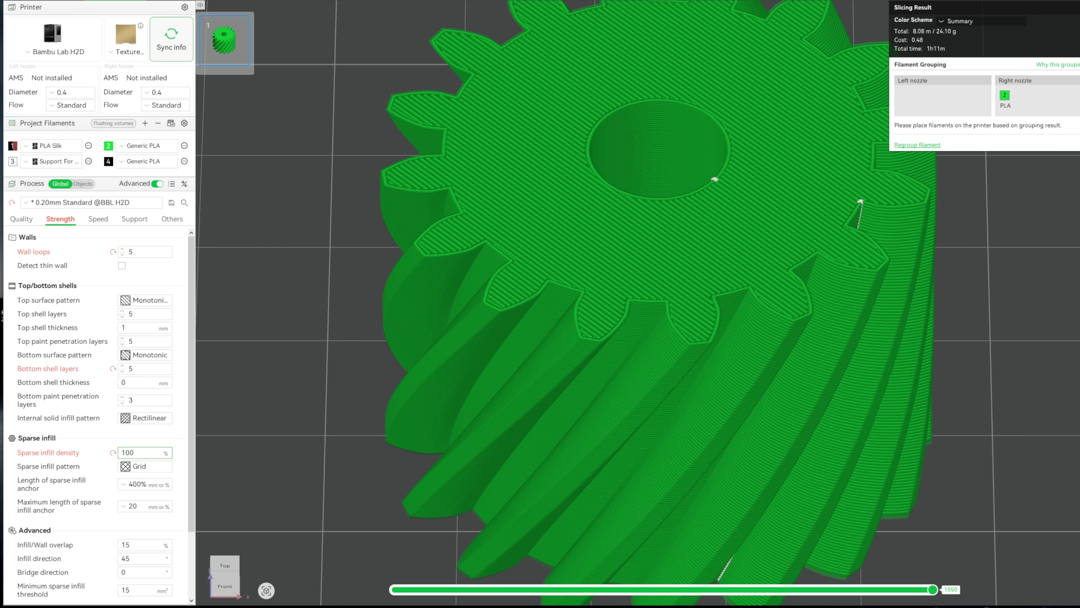
key("Return")
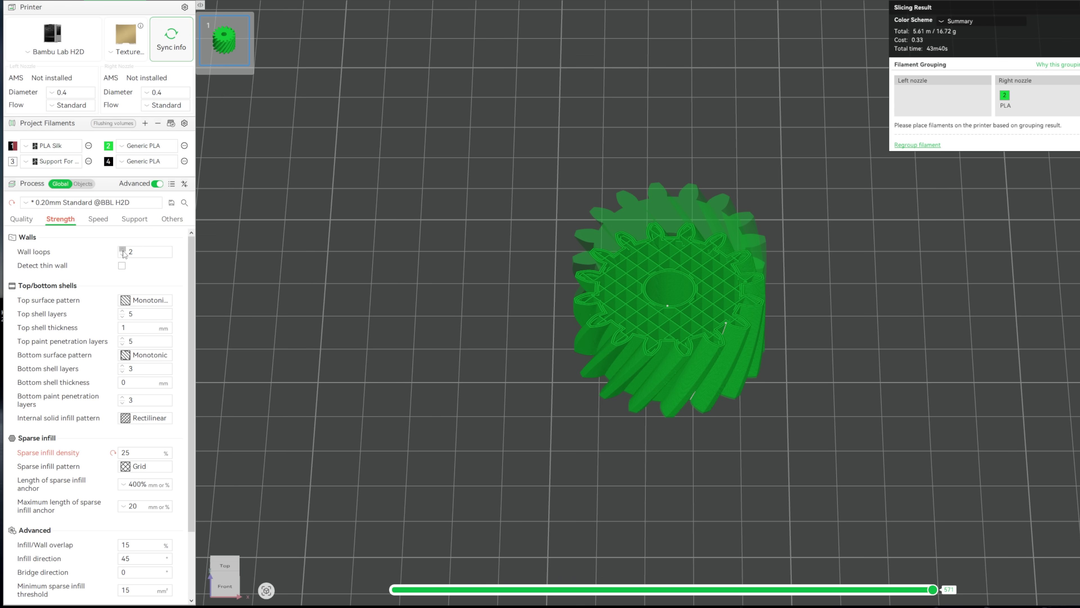
Raise wall loops to 5 and re-slice the helical gear, keeping 25% infill
key("Return")
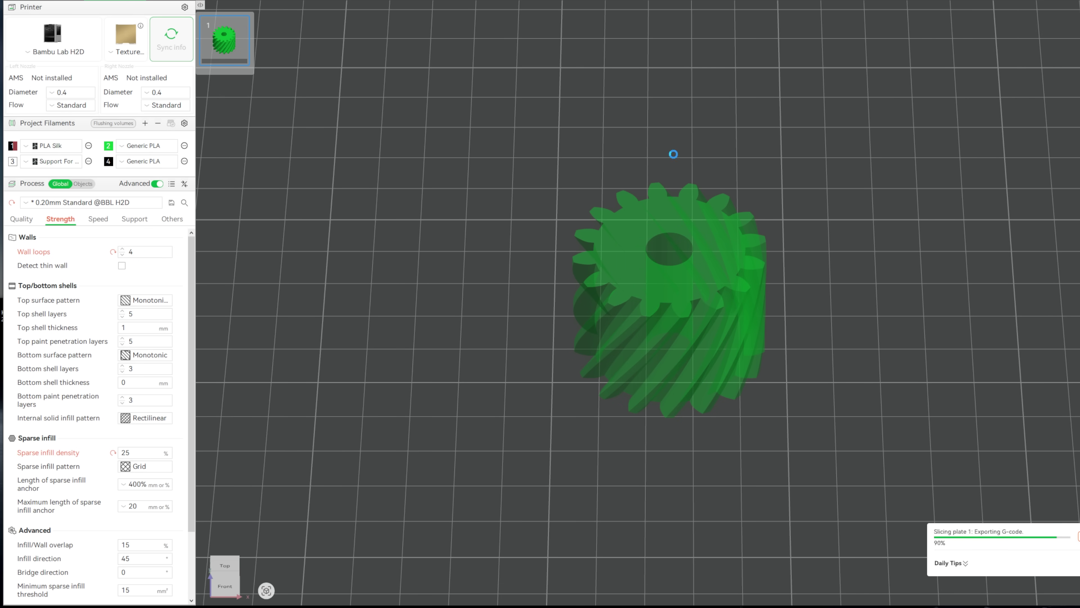
scroll(644, 234, "up", 3)
scroll(644, 234, "up", 3)
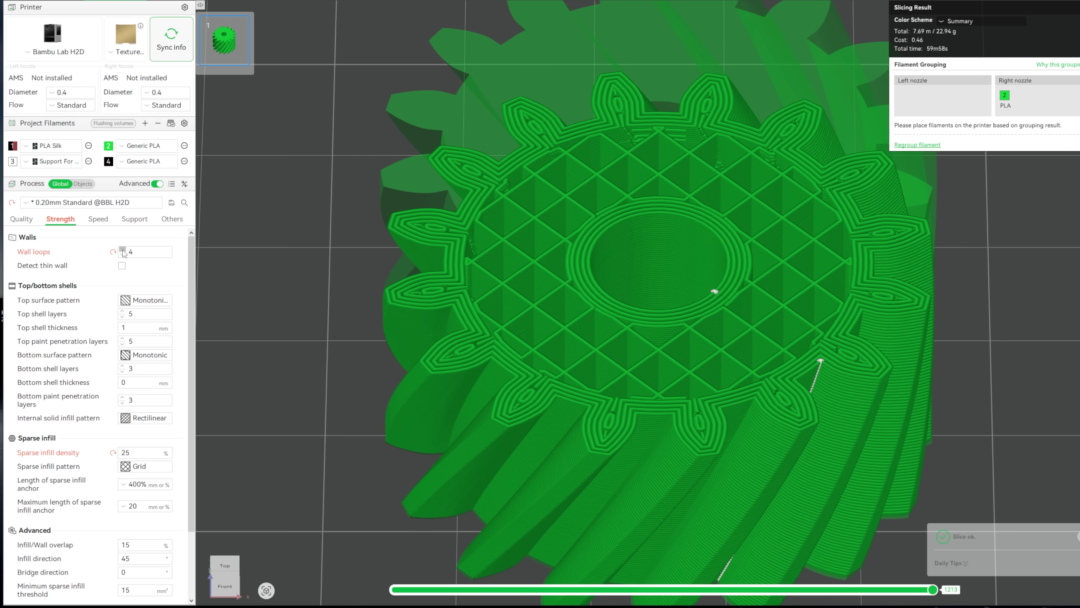
left_click(1042, 1)
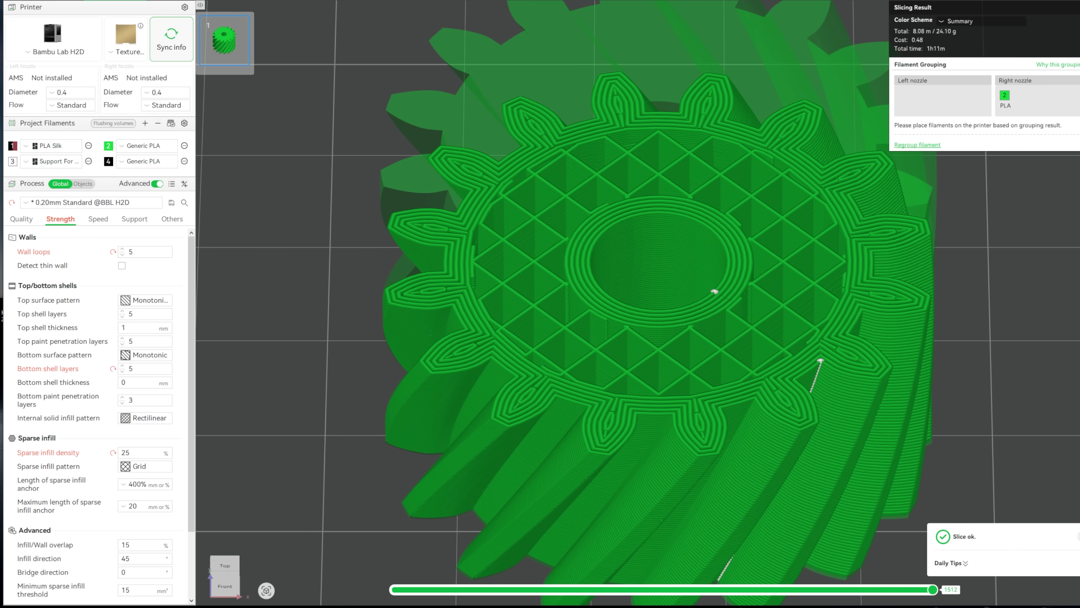
Step the preview up and down through the gear's layers, comparing grid infill with the solid top surface
key("Down")
key("Down")
key("Down")
key("Down")
key("Down")
key("Down")
key("Down")
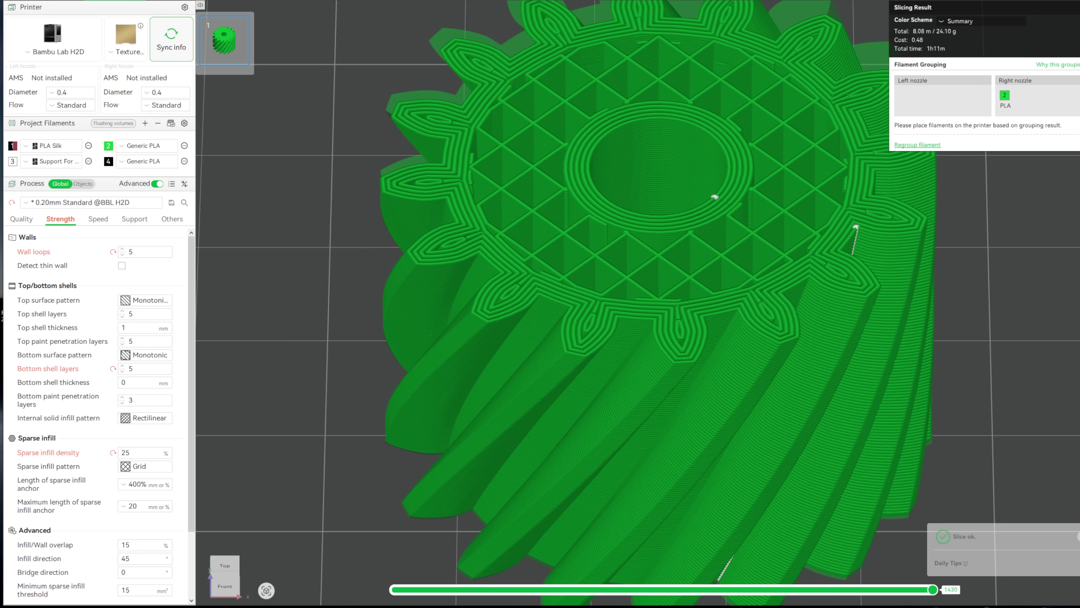
key("Down")
key("Down")
key("Down")
key("Down")
key("Down")
key("Down")
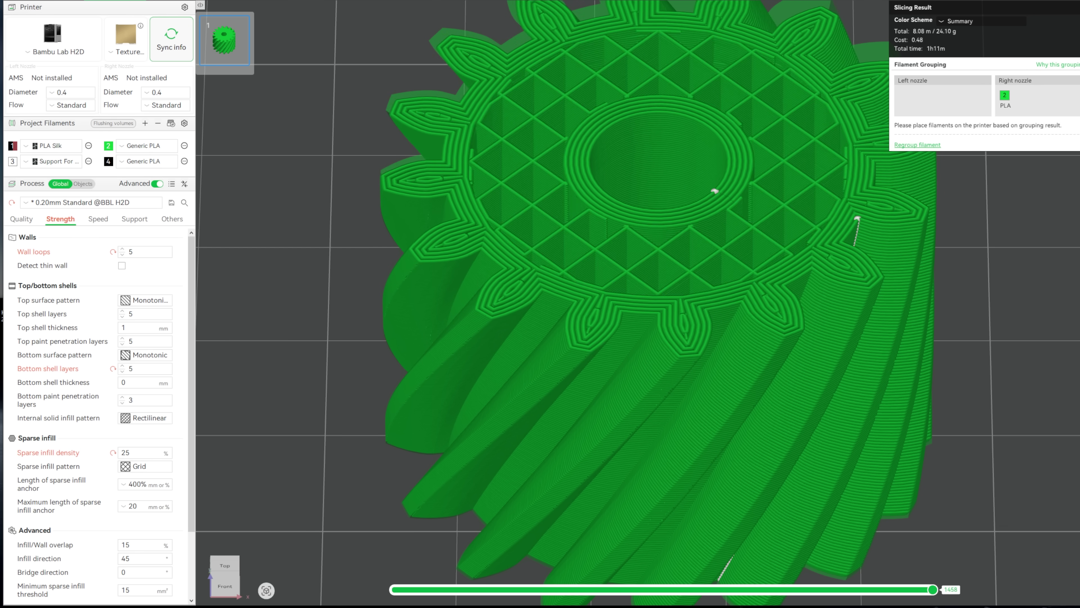
key("Down")
key("Down")
key("Down")
key("Down")
key("Down")
key("Down")
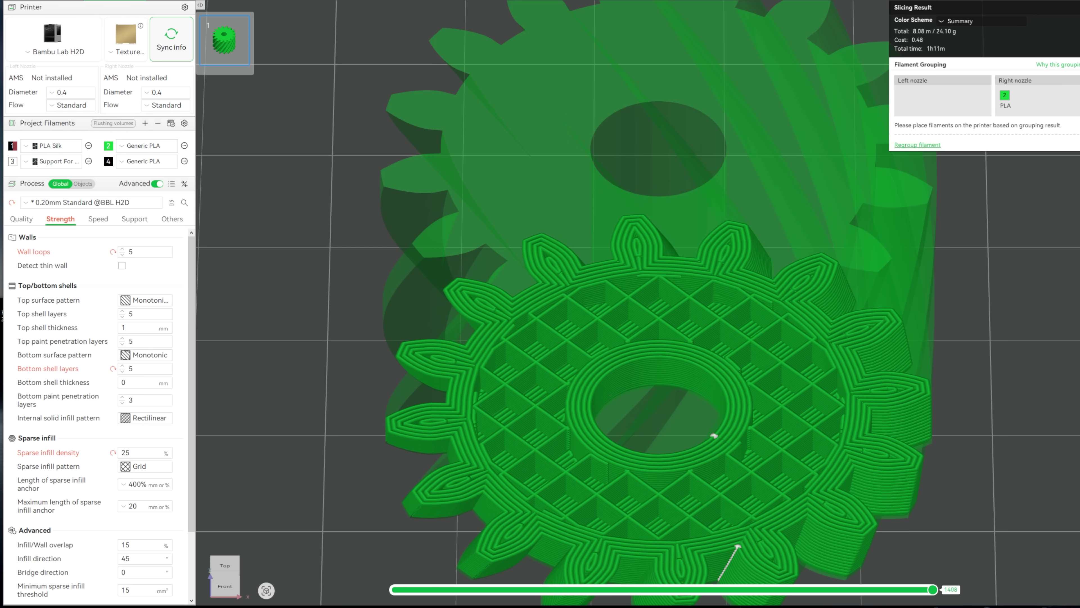
key("Up")
key("Up")
key("Up")
key("Up")
key("Up")
key("Up")
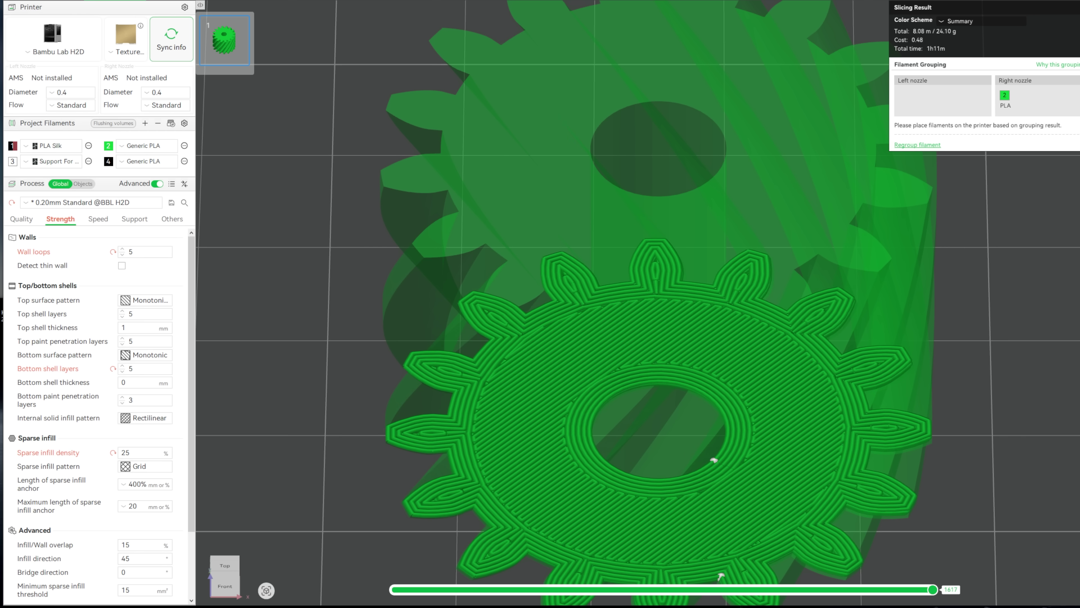
key("Down")
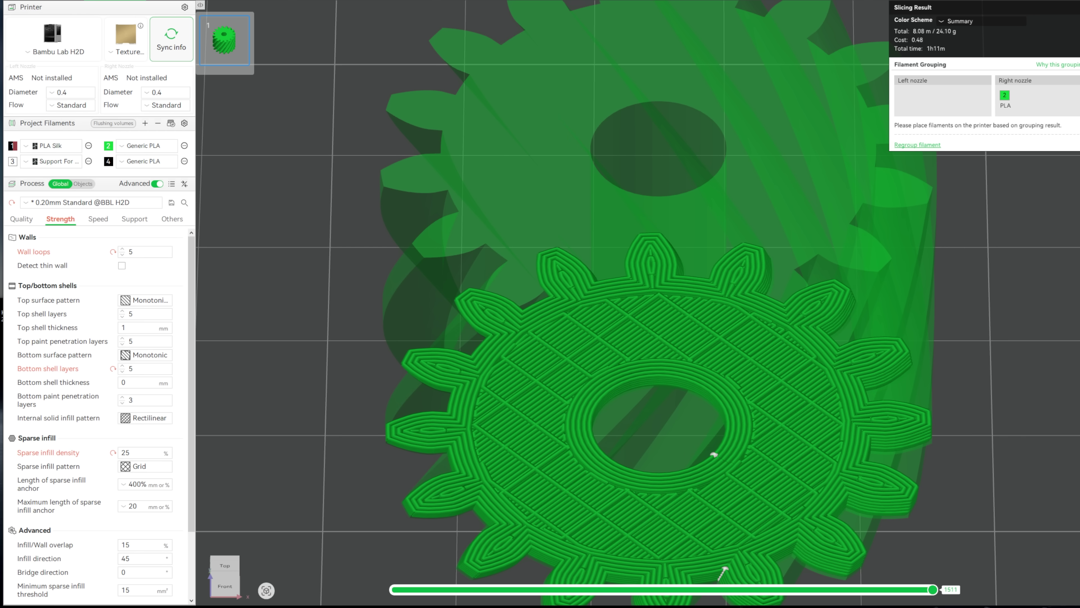
key("Up")
key("Down")
key("Up")
key("Down")
key("Down")
key("Down")
key("Down")
key("Down")
key("Down")
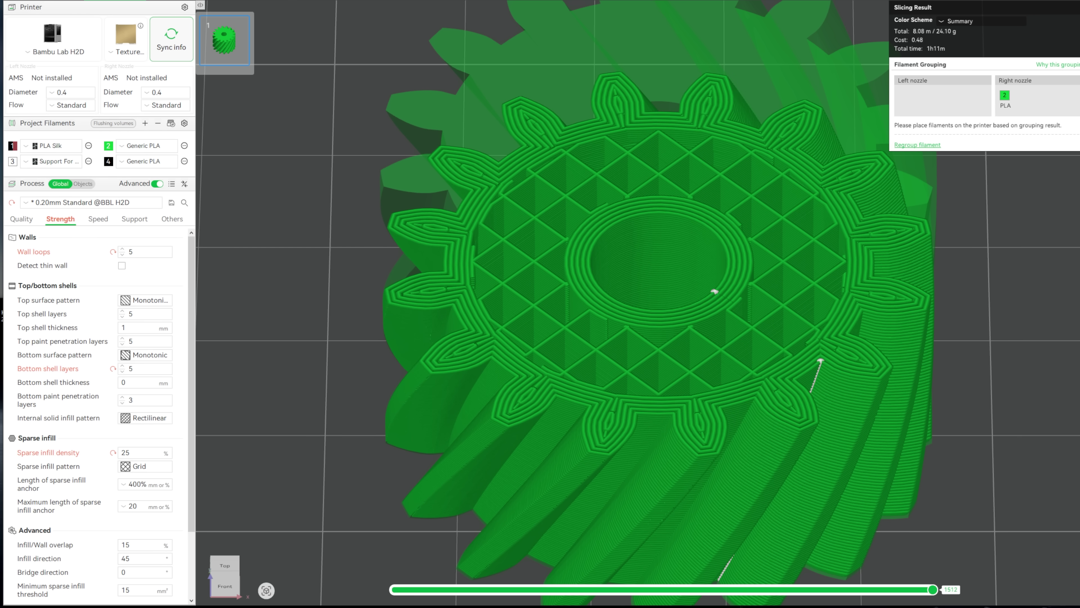
key("Up")
key("Up")
key("Up")
key("Up")
key("Up")
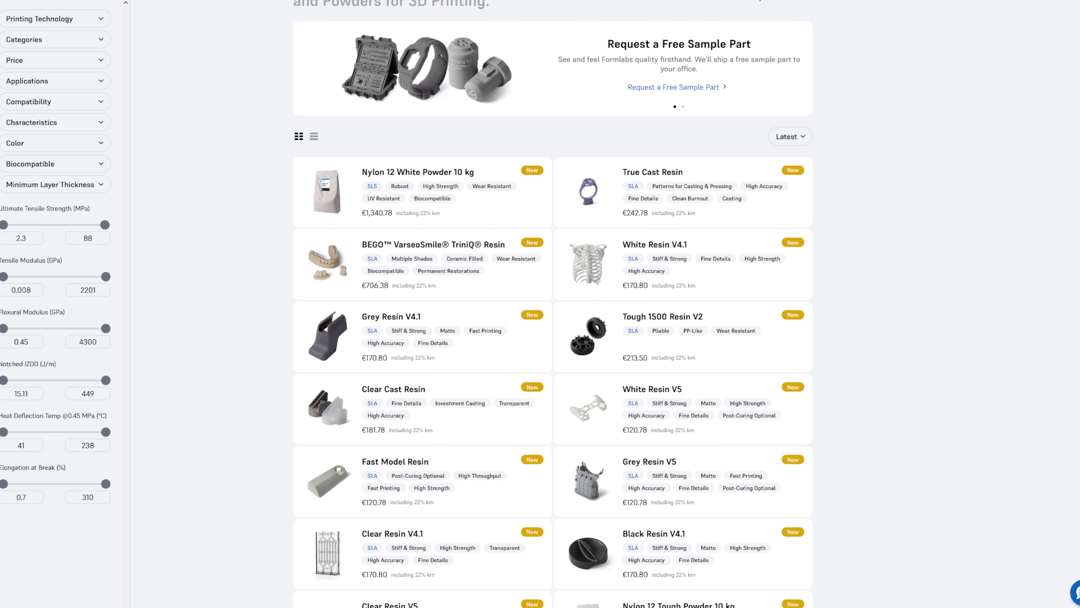
scroll(553, 304, "down", 3)
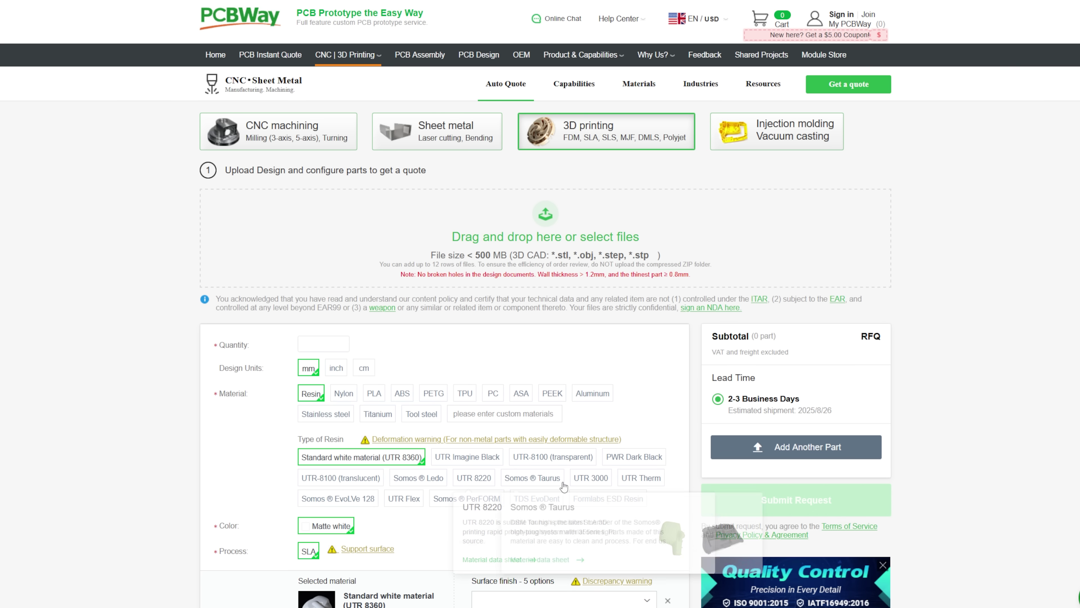
Upload Lid cnc.step and quote it in yellow PLA at quantity 1 ($7.96)
left_click(581, 240)
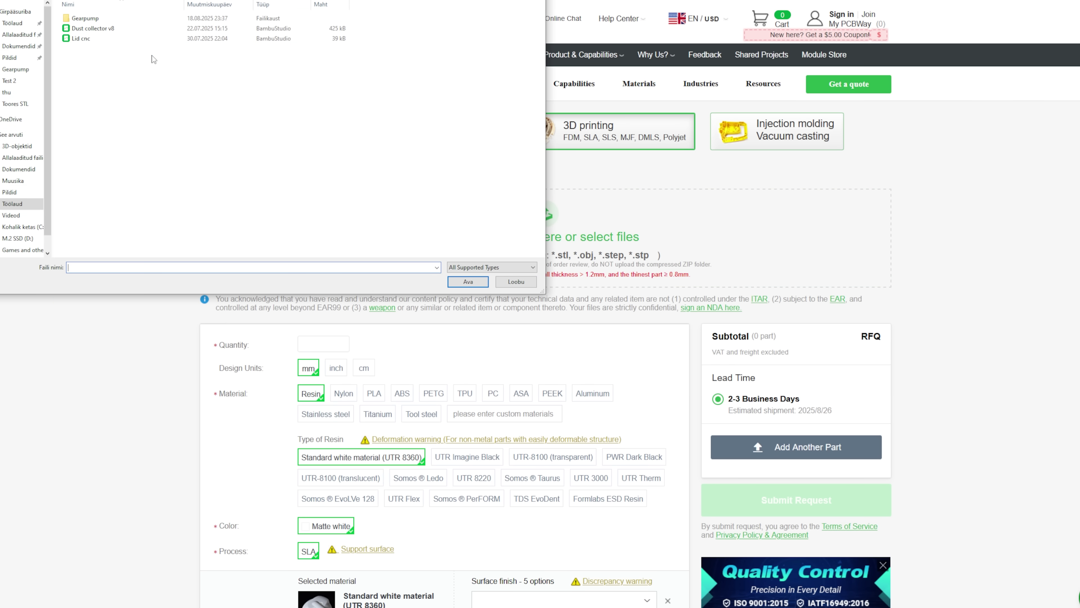
left_click(457, 282)
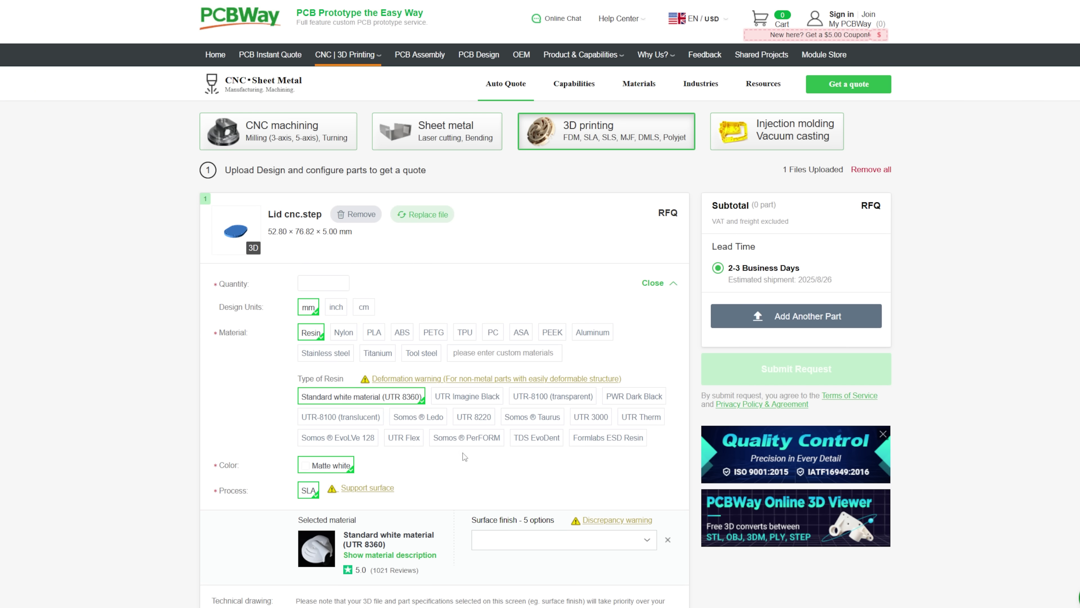
left_click(374, 333)
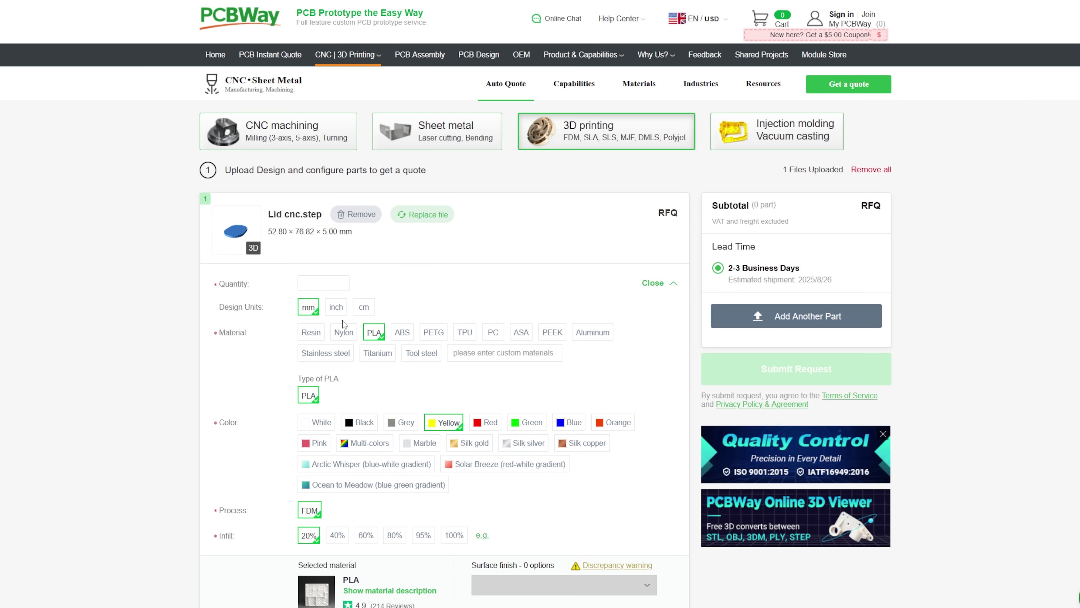
left_click(323, 283)
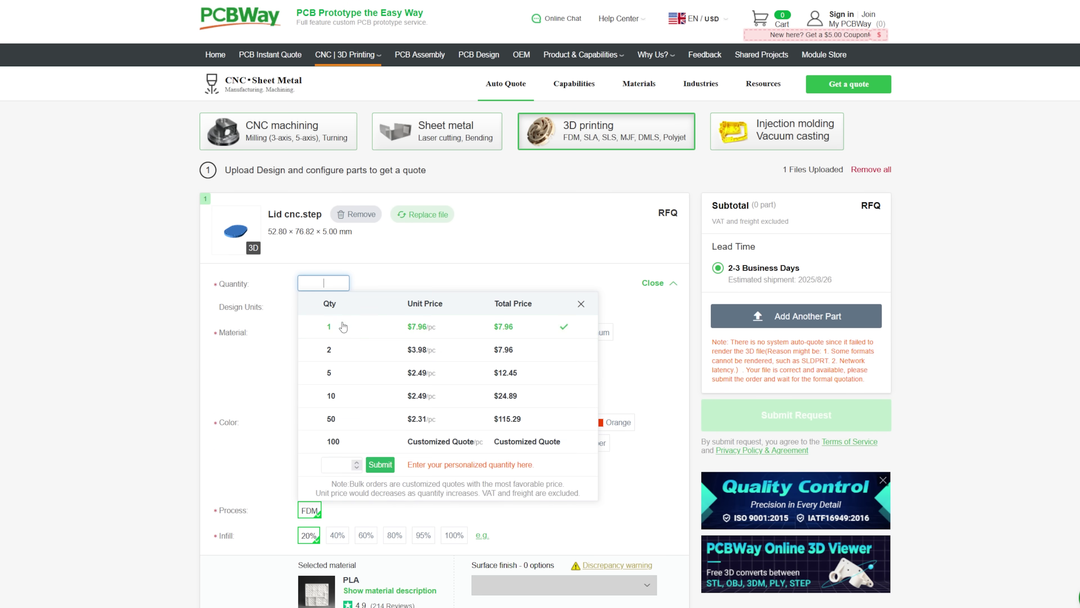
left_click(345, 325)
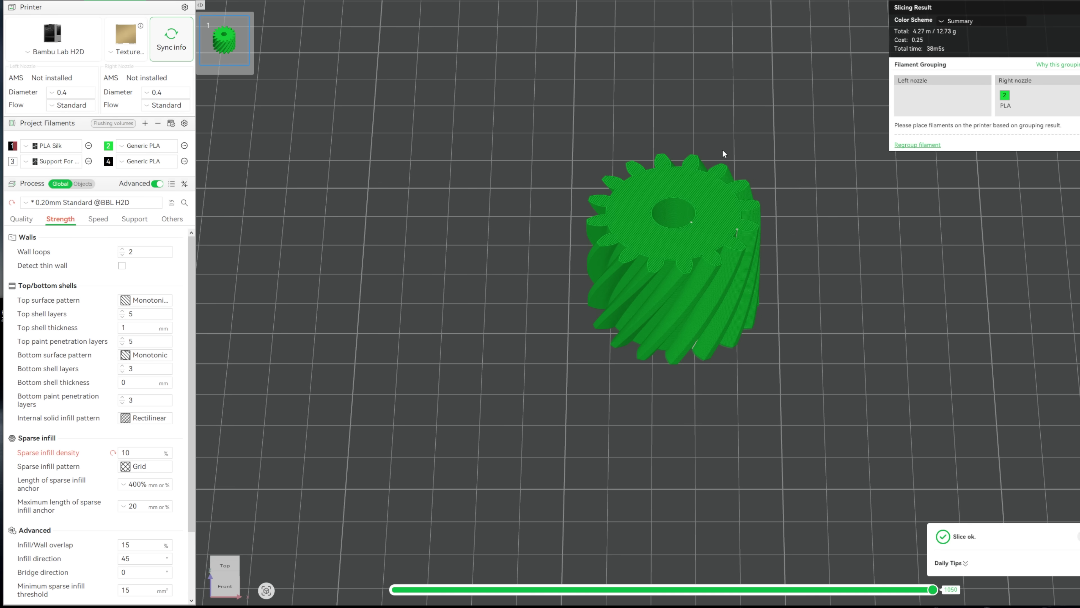
Tilt the sliced 10% infill gear preview to view its top
left_click_drag(742, 124, 740, 269)
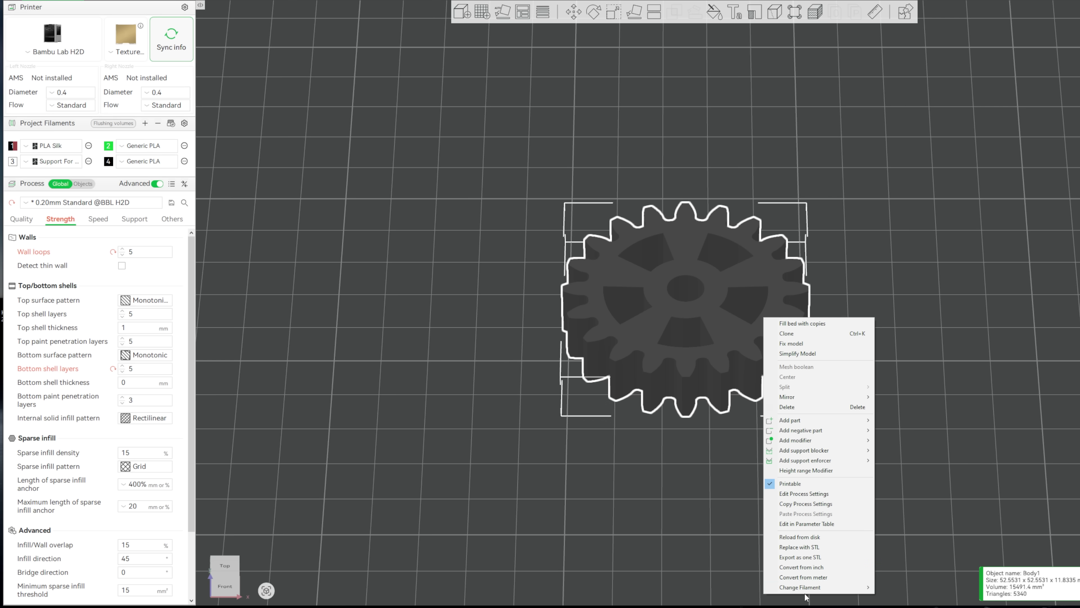
Assign green filament to the spur gear and slice the plate
mouse_move(820, 561)
left_click(904, 562)
left_click(869, 316)
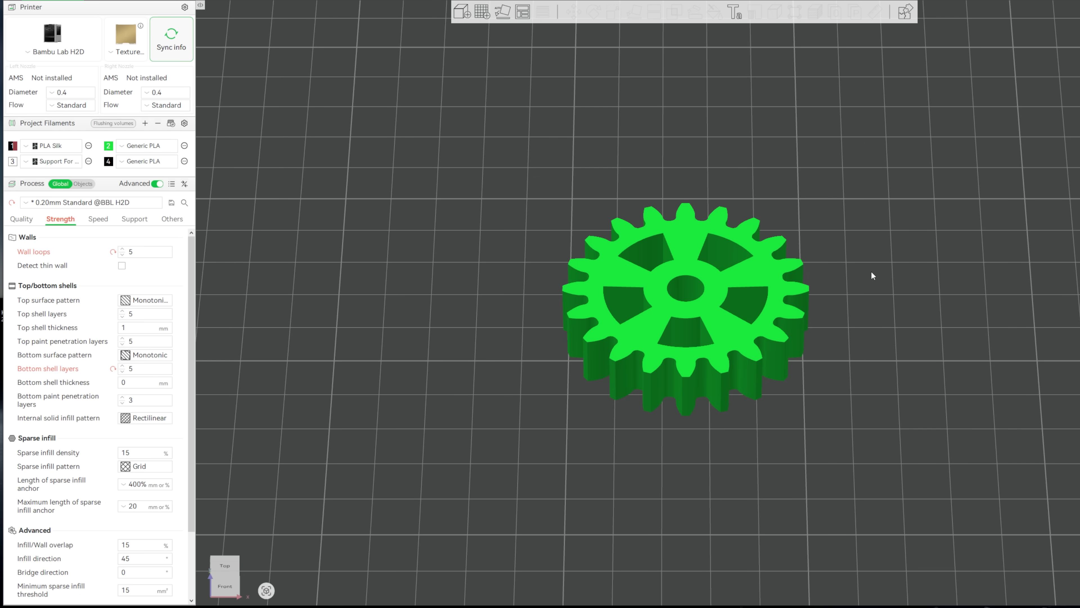
left_click_drag(871, 271, 879, 295)
left_click(1050, 5)
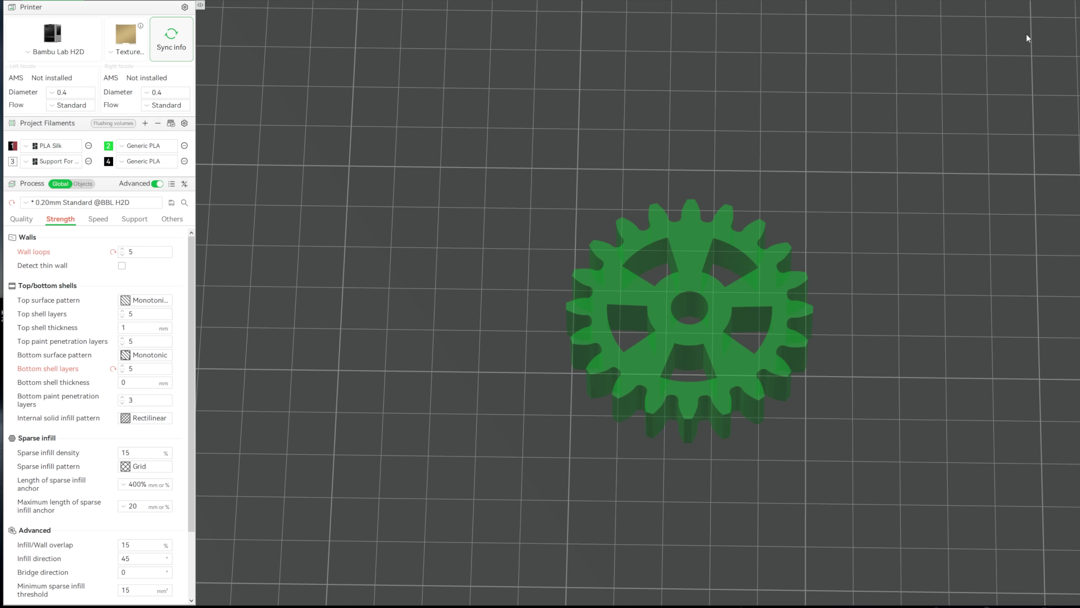
scroll(827, 260, "up", 3)
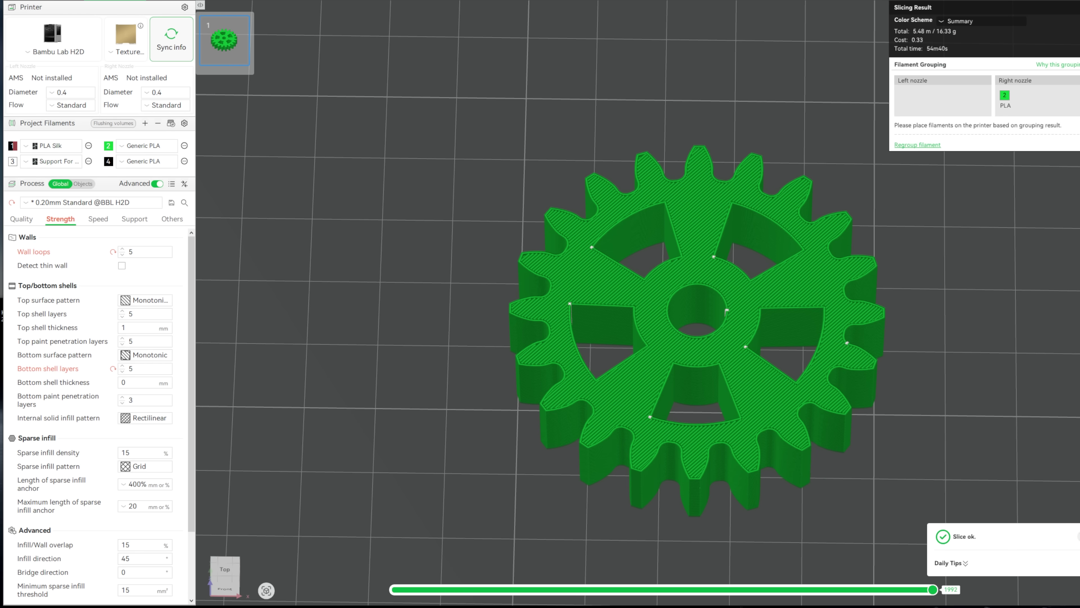
Raise the spur gear's wall loops from 5 to 7 and re-slice it
key("Down")
key("Down")
key("Down")
key("Down")
key("Down")
key("Down")
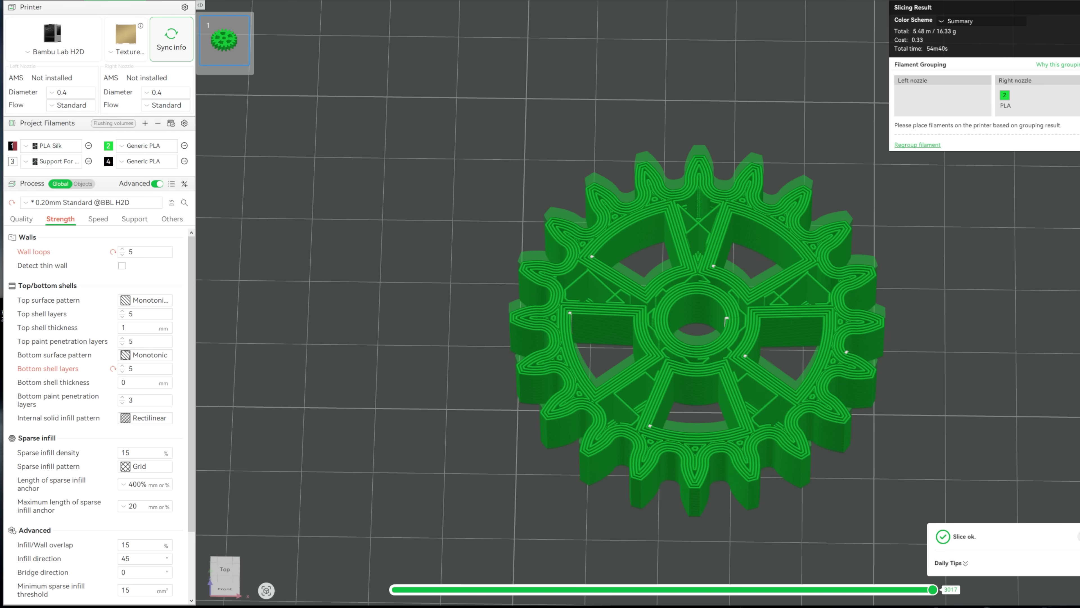
mouse_move(1003, 245)
left_mouse_down()
mouse_move(997, 274)
mouse_move(999, 265)
left_mouse_up()
scroll(761, 351, "up", 2)
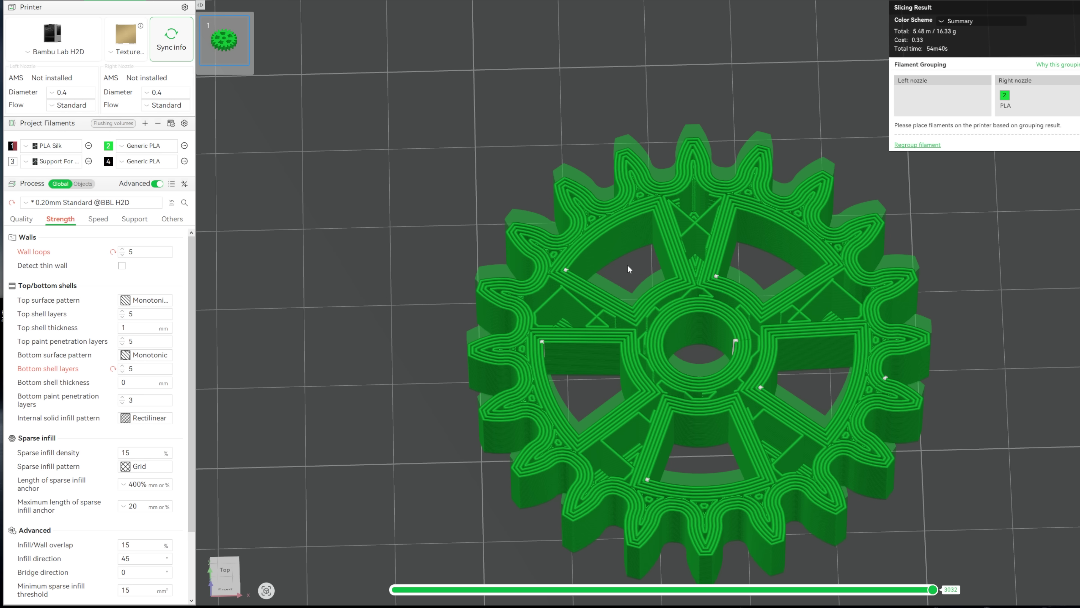
left_click(122, 249)
left_click(123, 249)
key("ctrl+r")
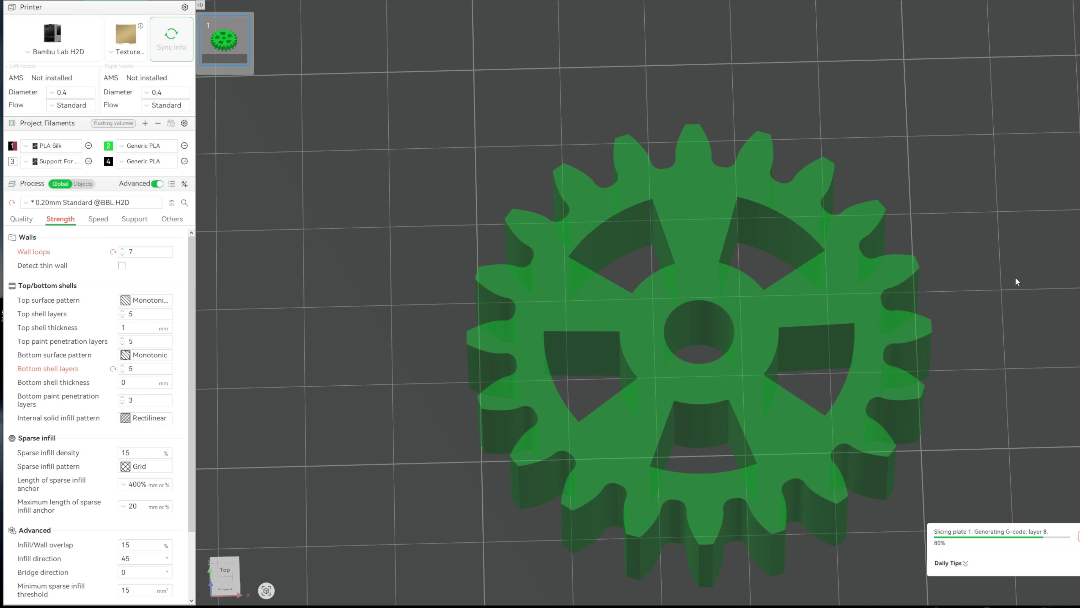